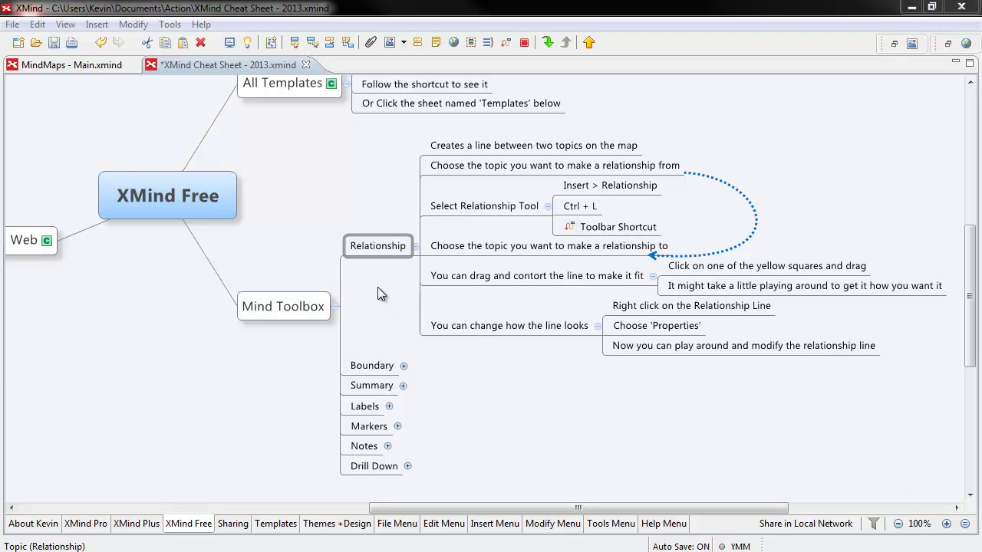
- Examine the Relationship branch's instructions for linking topics, including the three ways to start the Relationship tool
left_click(376, 252)
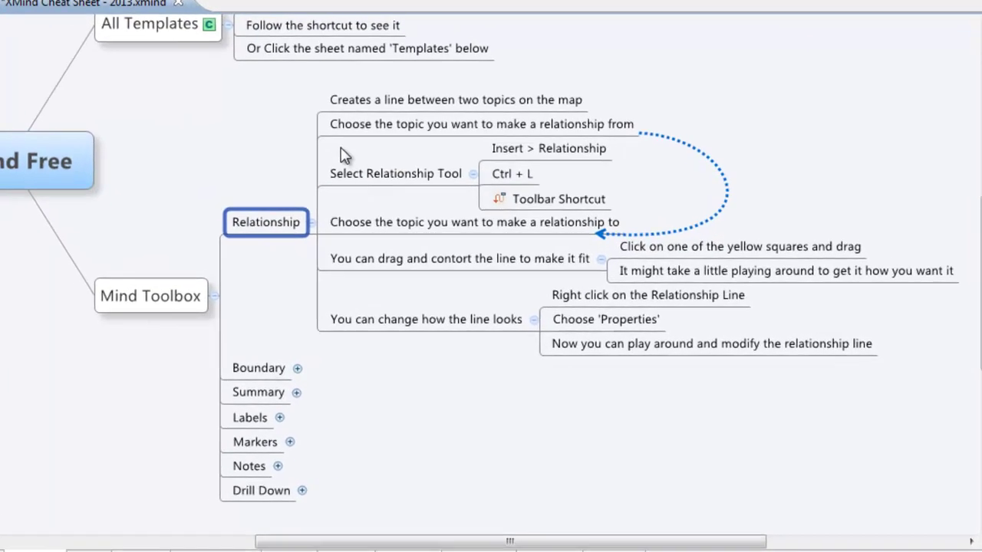
left_click(434, 112)
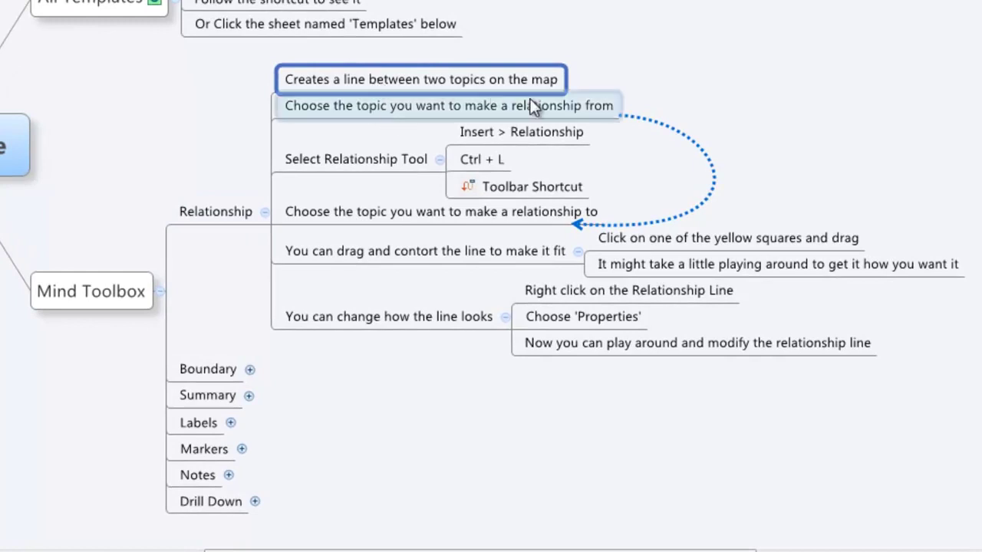
left_click(631, 116)
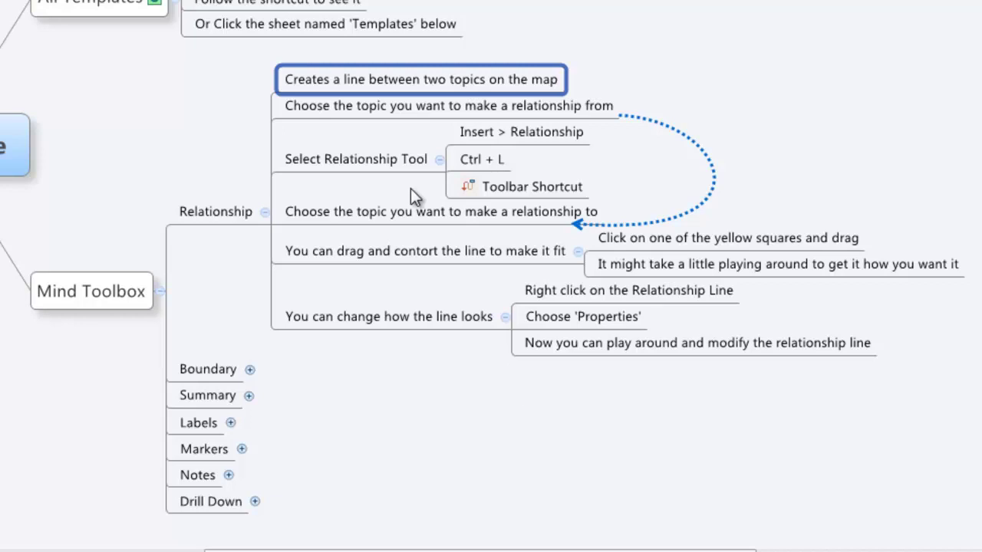
left_click(395, 113)
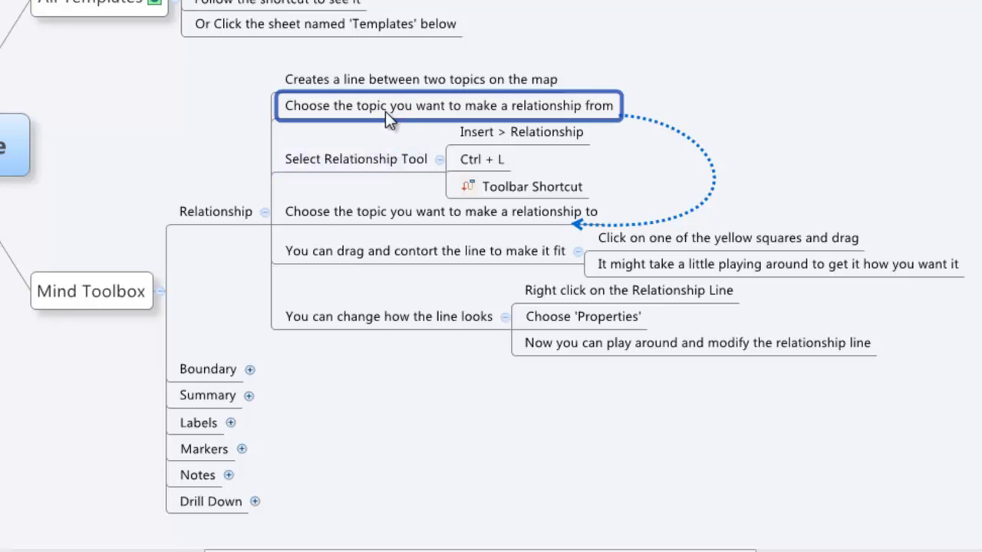
left_click(366, 160)
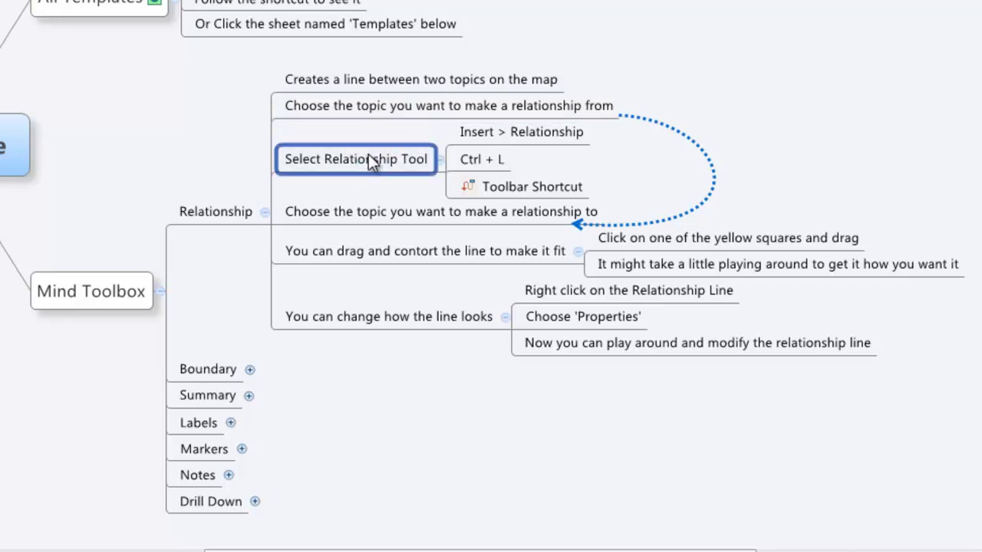
left_click(499, 136)
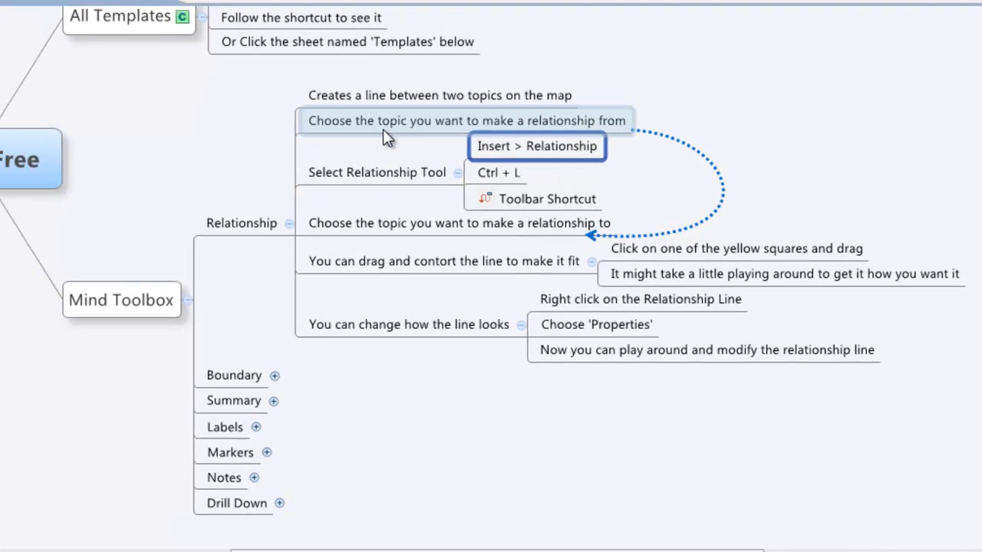
left_click(23, 20)
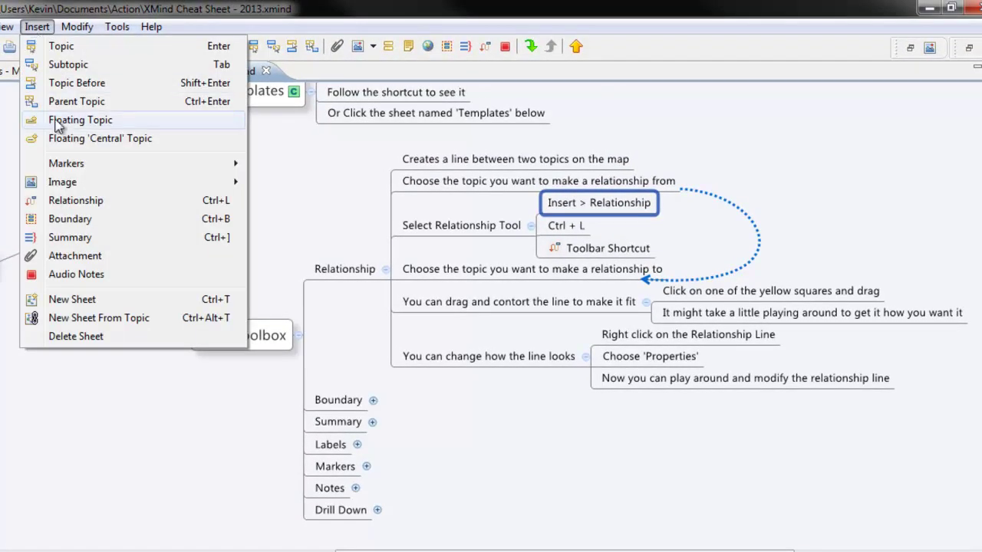
left_click(579, 233)
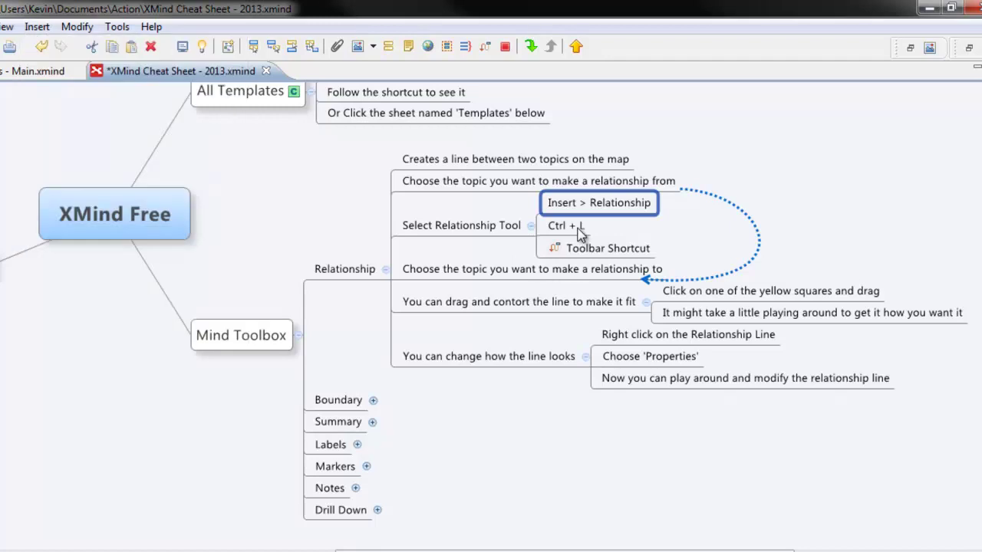
left_click(577, 231)
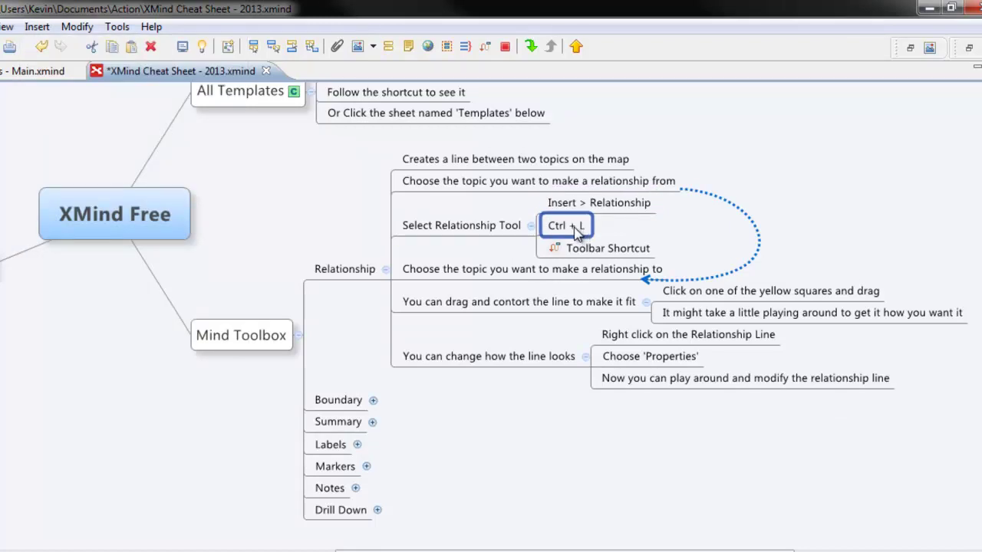
left_click(572, 249)
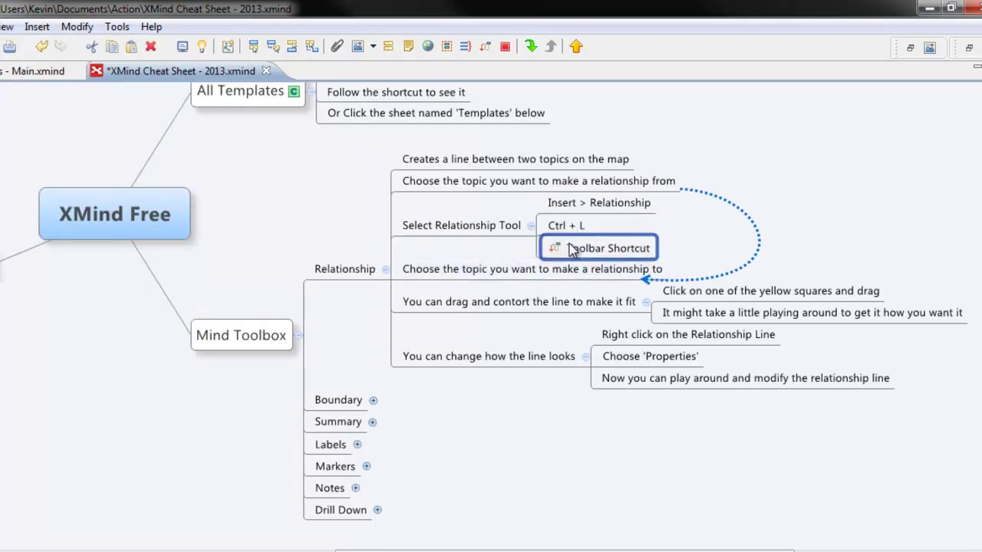
left_click(562, 254)
left_click(589, 208)
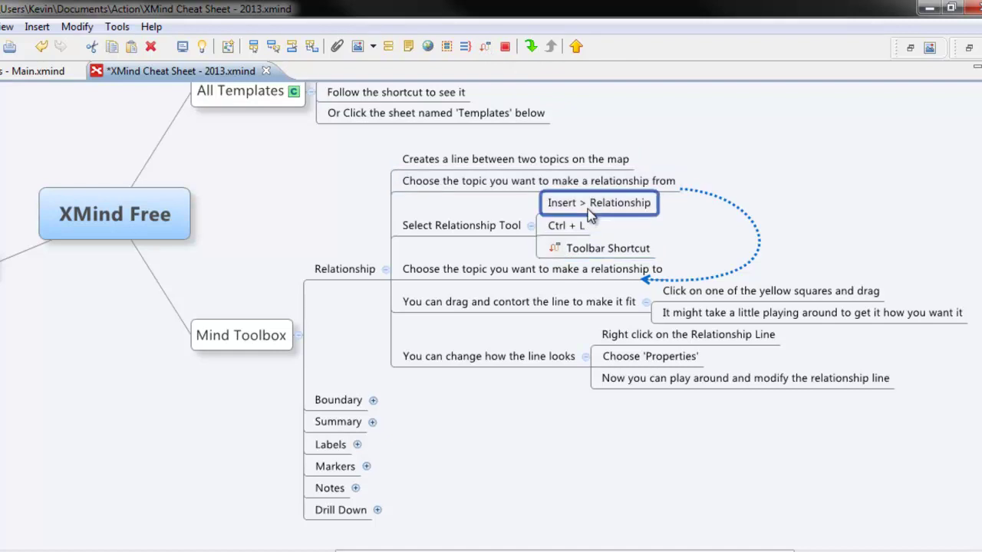
left_click(599, 251)
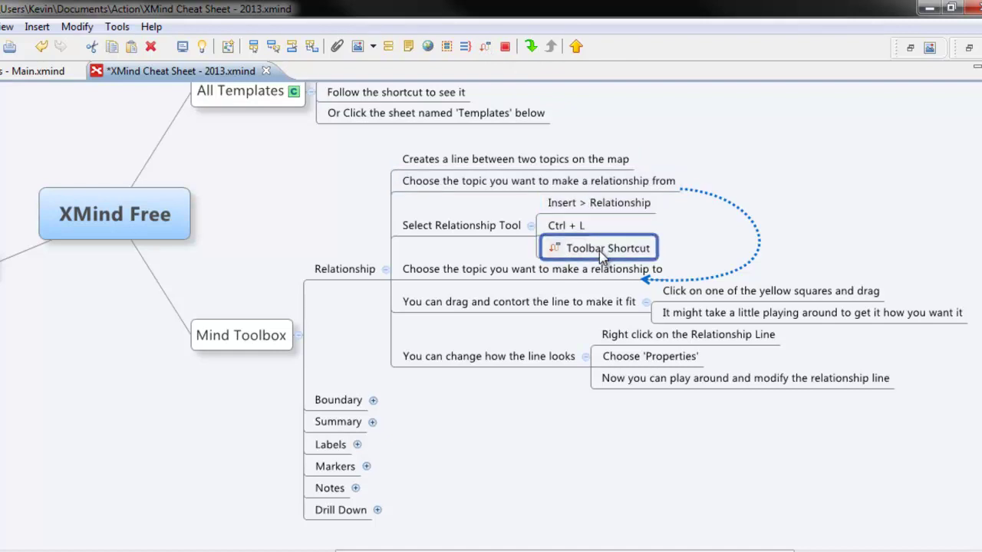
left_click(586, 208)
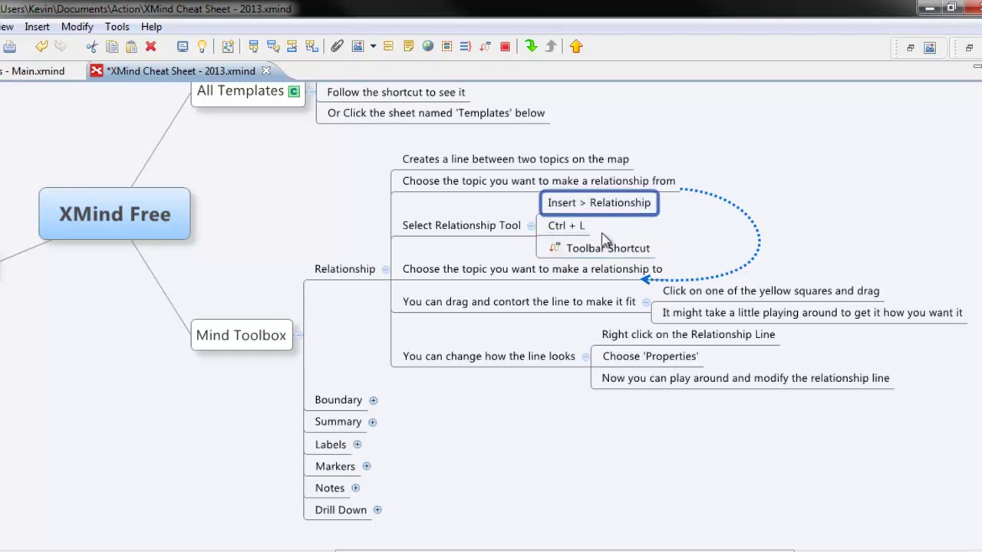
left_click(566, 229)
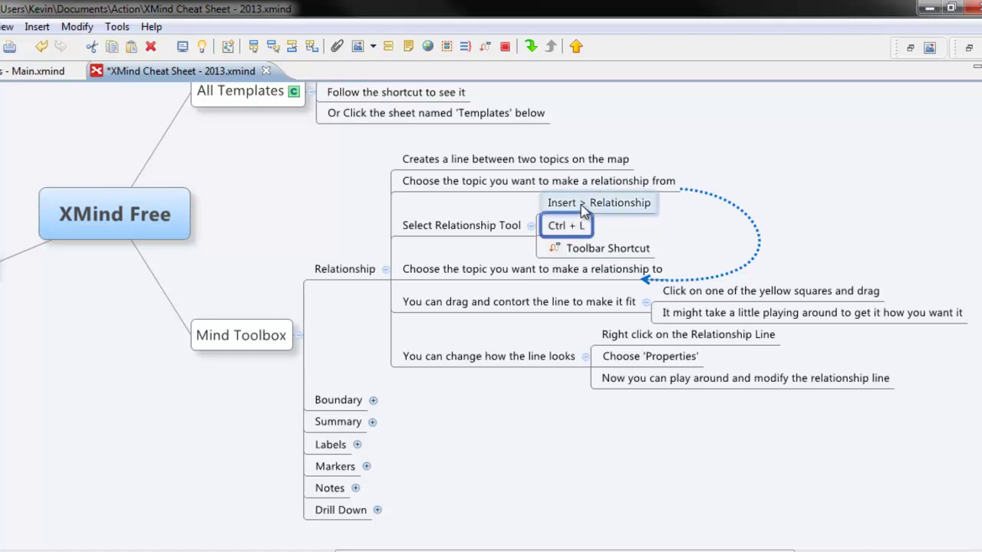
- Create a relationship line from the "Insert > Relationship" topic to the "Toolbar Shortcut" topic
left_click(577, 209)
left_click(485, 46)
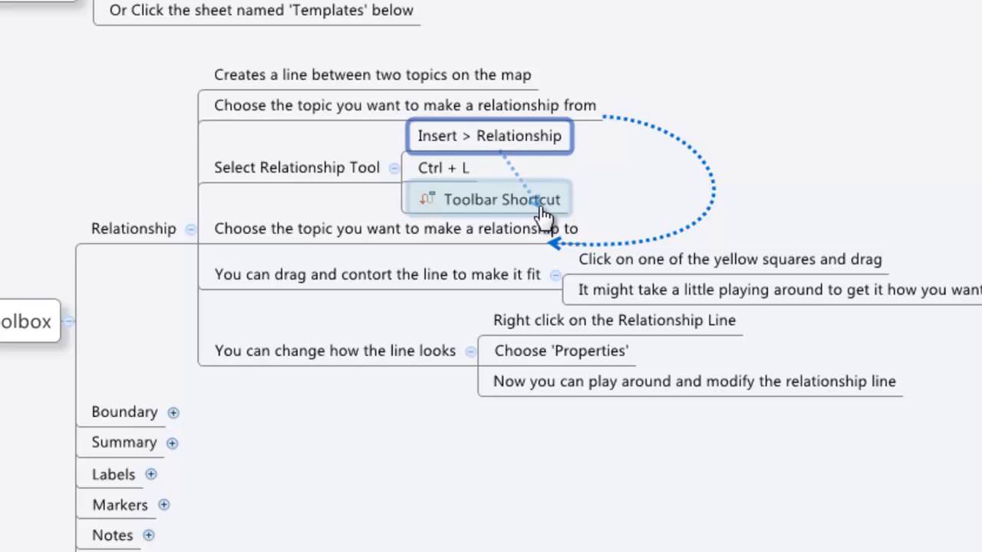
left_click(540, 207)
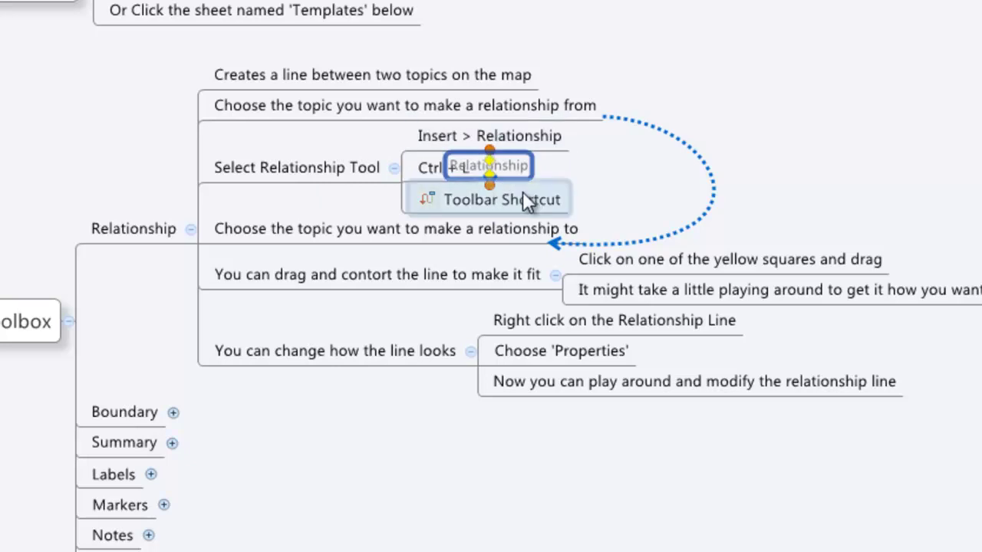
left_click(819, 178)
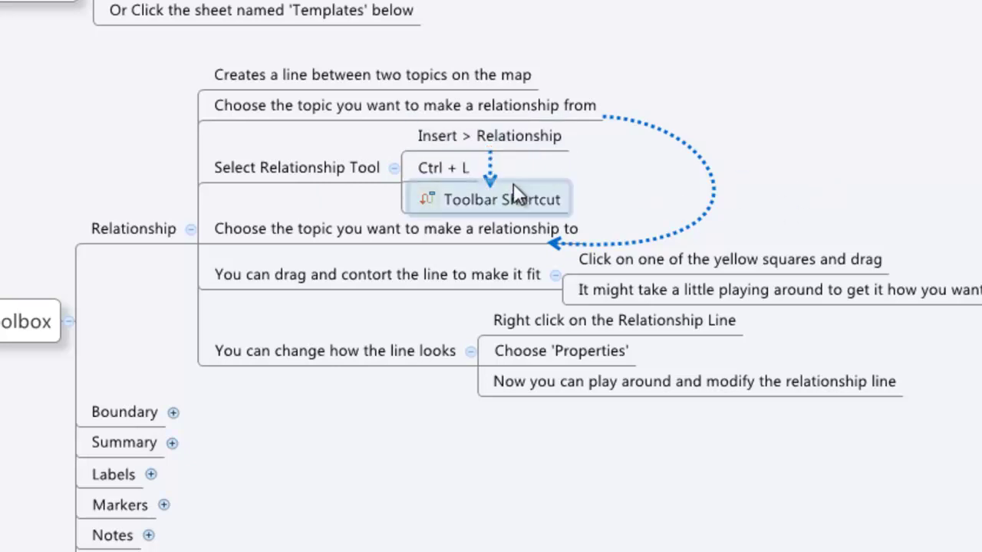
- Reshape the new relationship line so it curves outward around the right side of the "Ctrl + L" topic
left_click(490, 177)
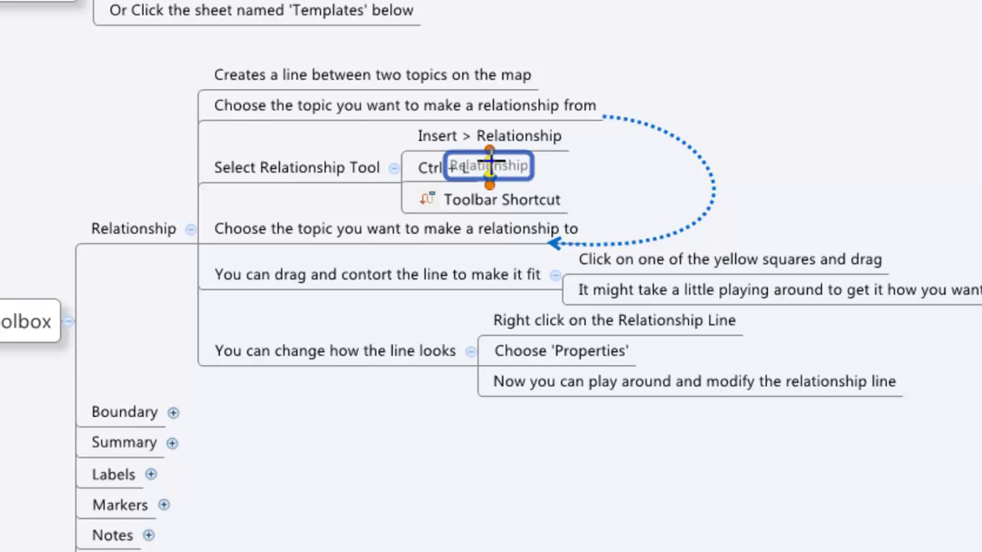
left_click_drag(490, 161, 626, 159)
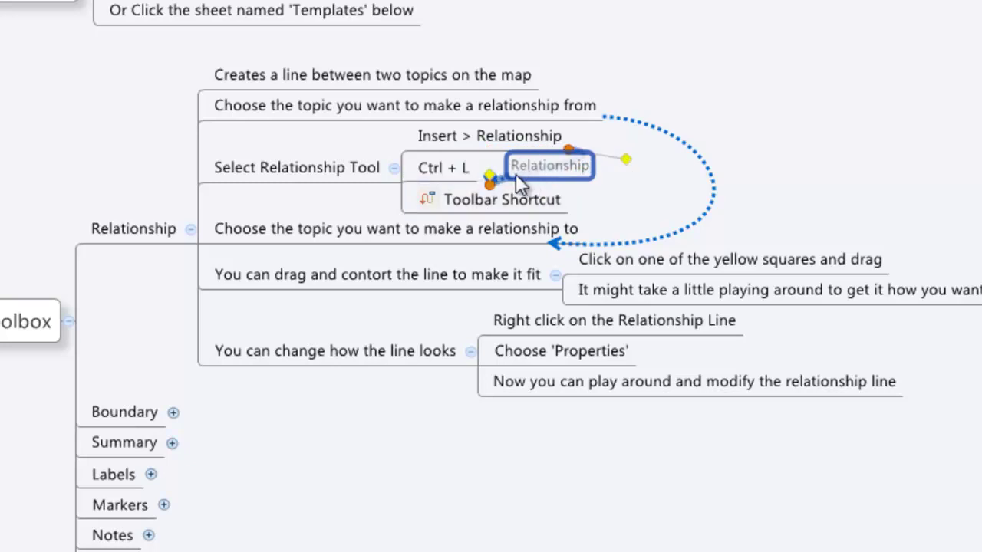
left_click_drag(491, 173, 636, 199)
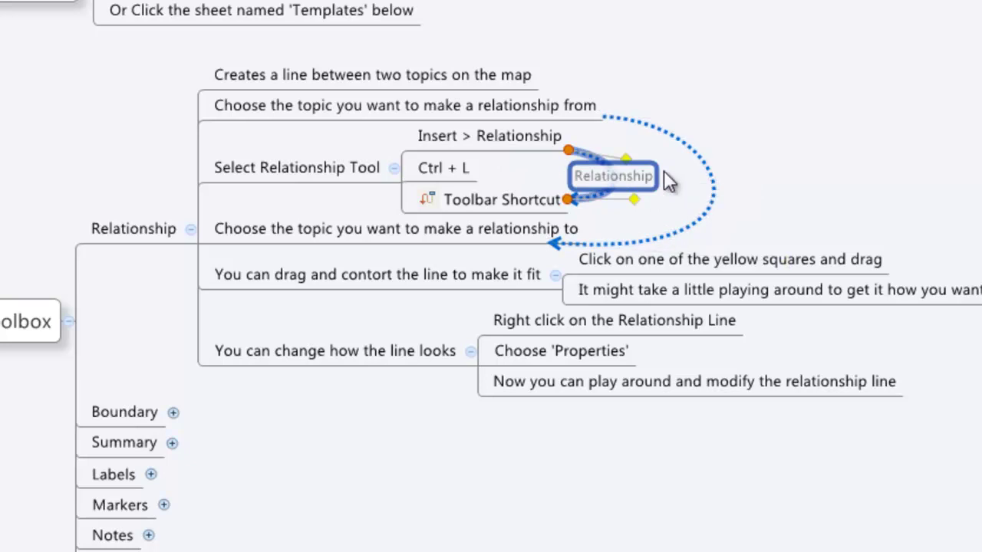
left_click(509, 168)
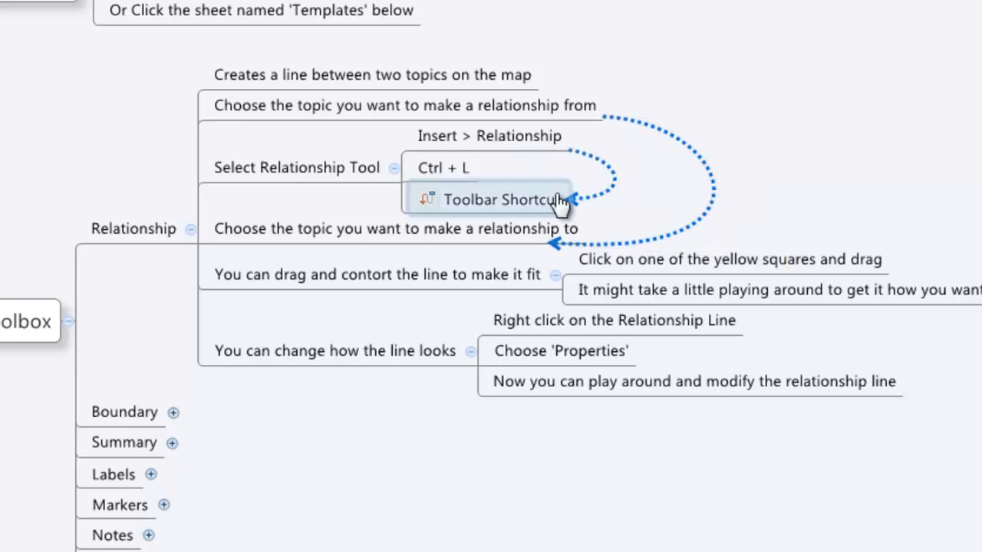
left_click(594, 174)
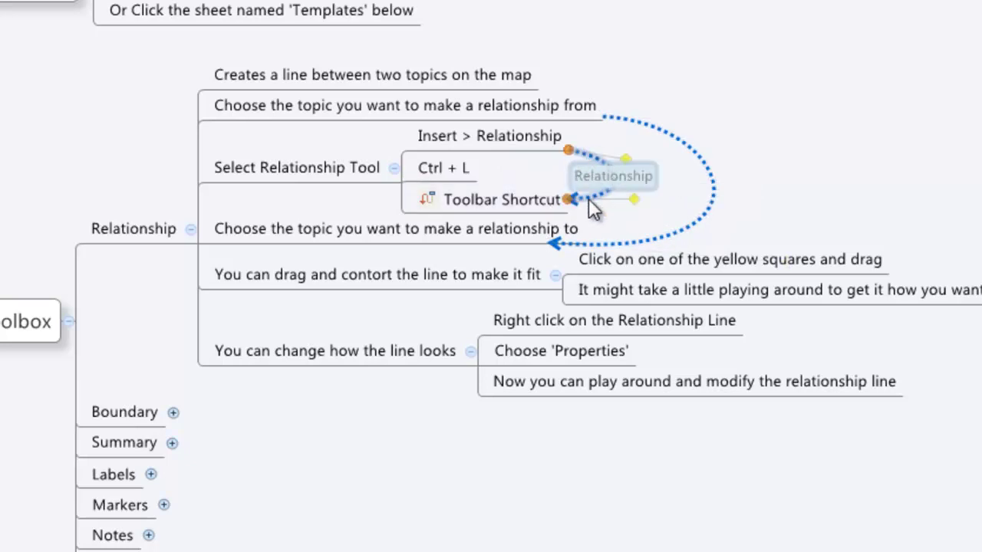
left_click(507, 131)
left_click(521, 201)
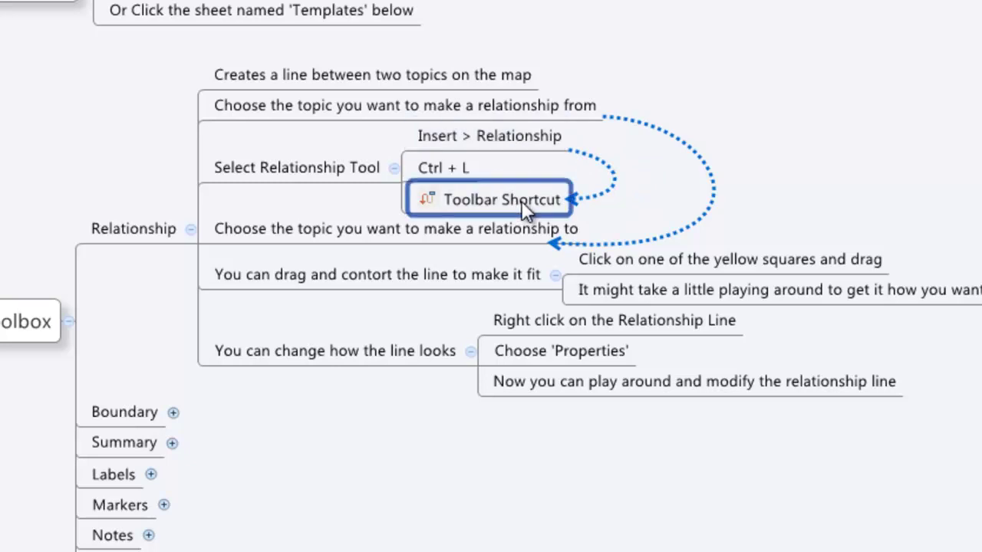
left_click(400, 353)
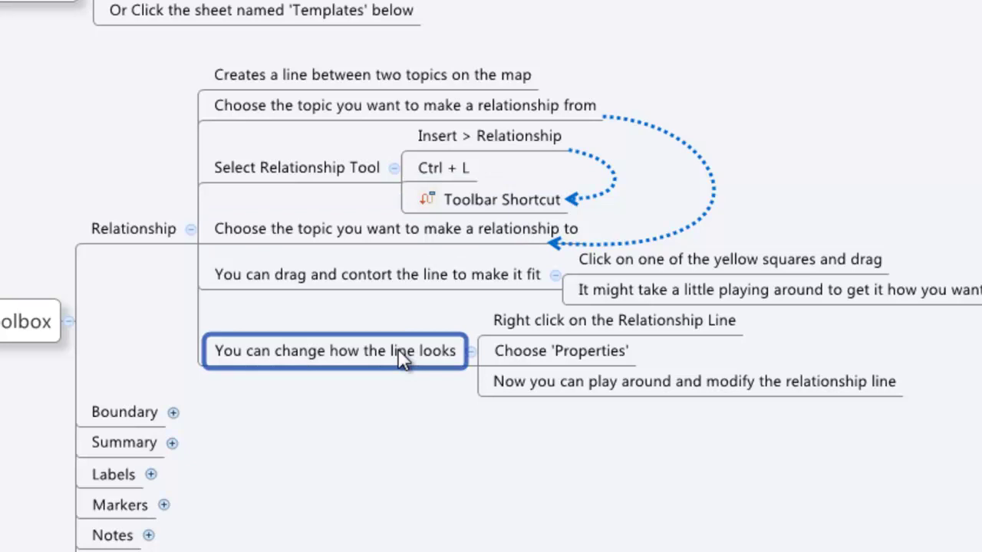
- Open the properties of the relationship ending at "Toolbar Shortcut" and set its line style to Solid
left_click(600, 196)
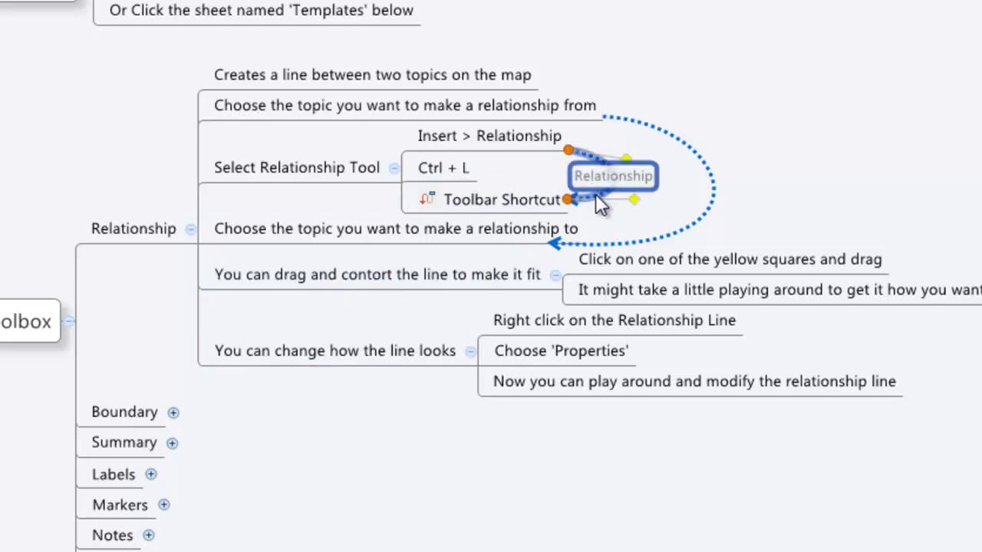
right_click(595, 194)
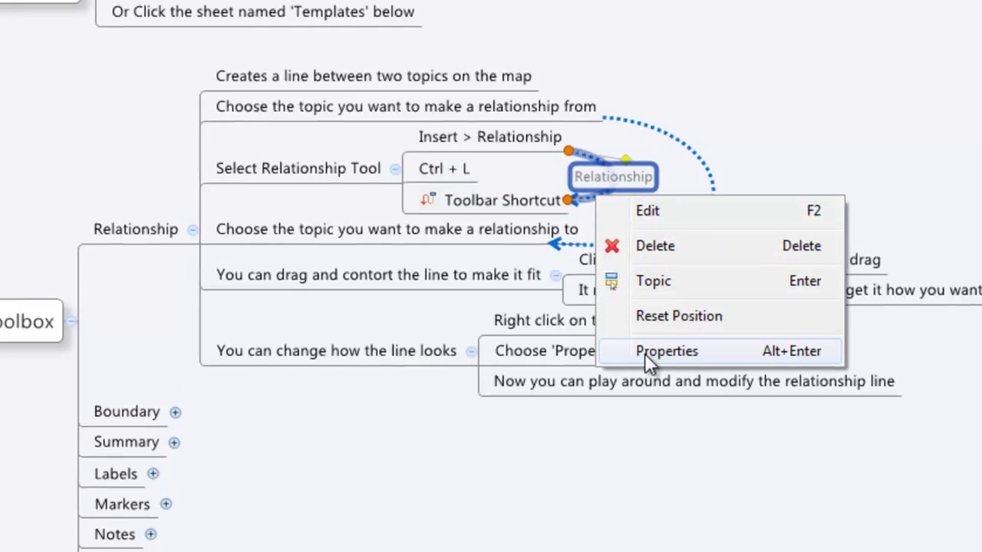
left_click(645, 353)
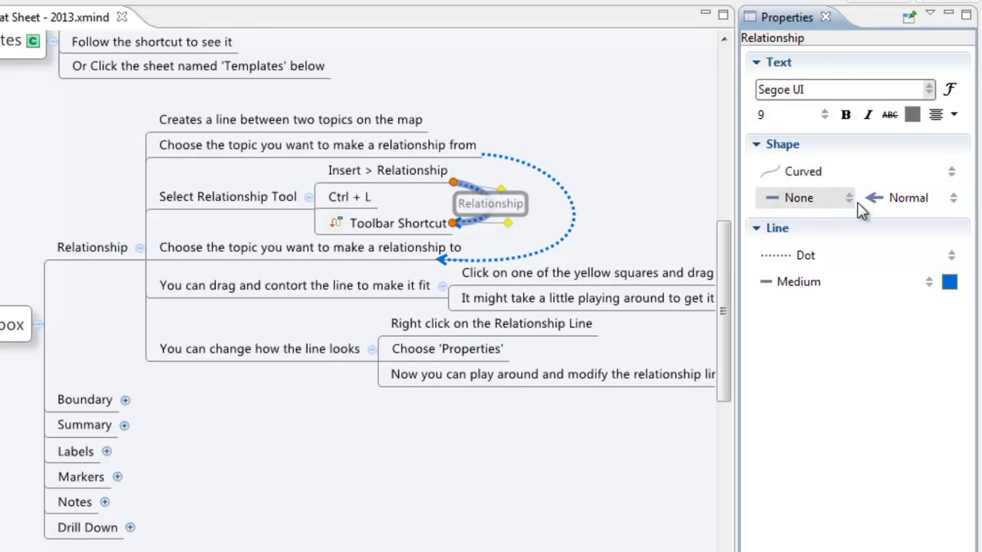
left_click(950, 258)
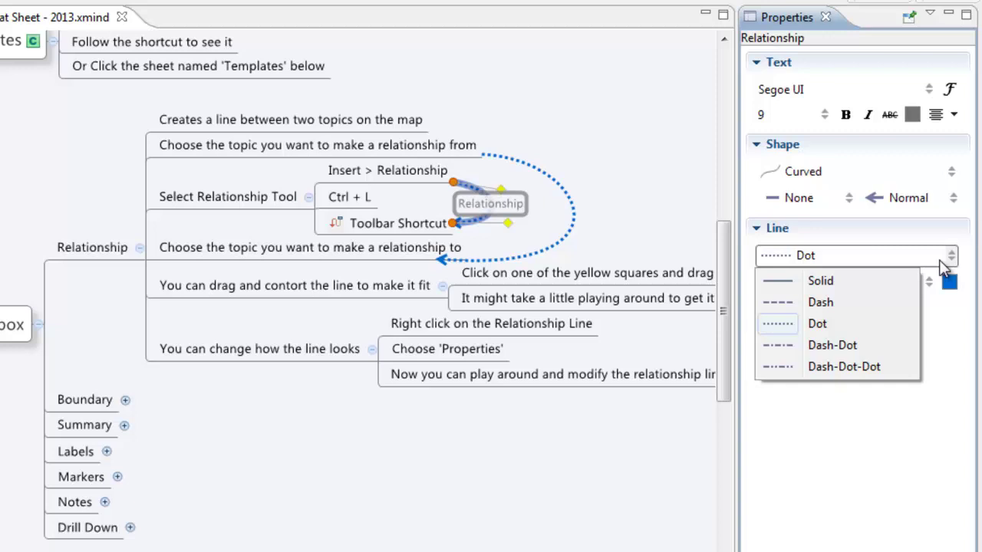
left_click(823, 285)
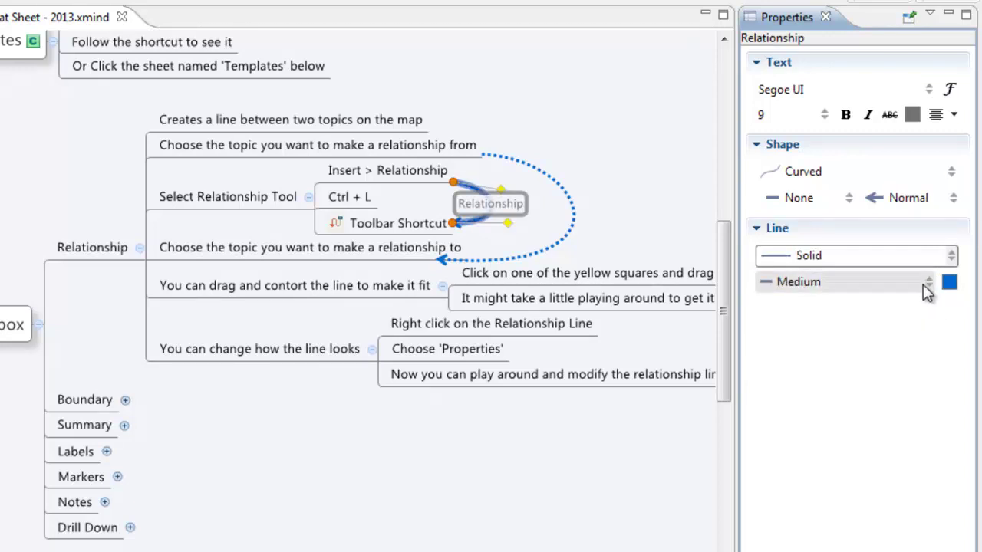
- Set the relationship line's thickness to Fat and its colour to red, and deselect it
left_click(807, 289)
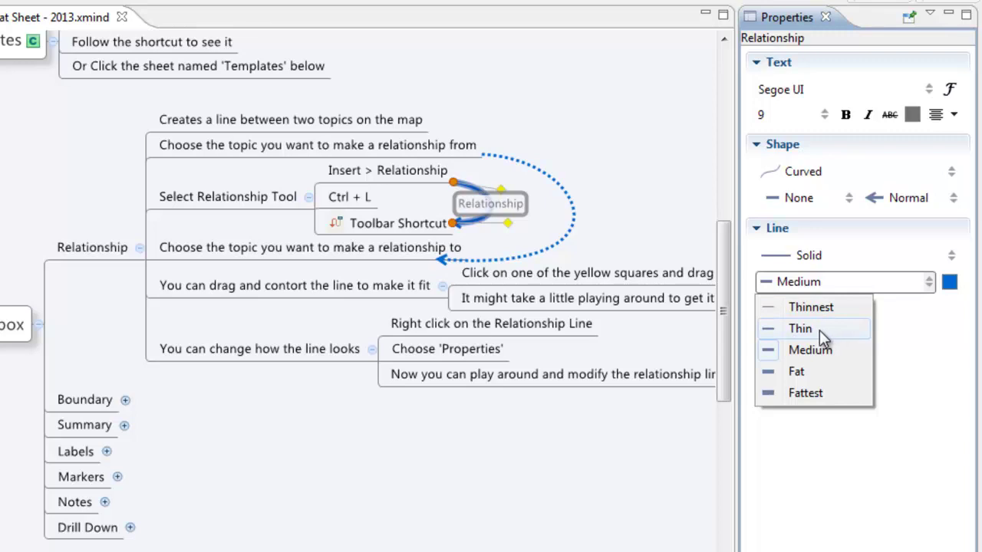
left_click(798, 373)
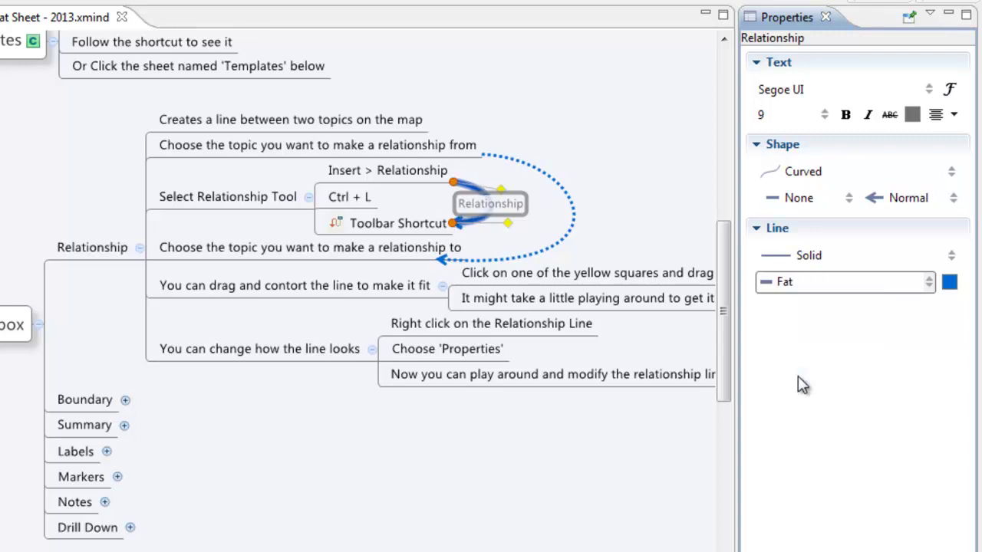
left_click(952, 284)
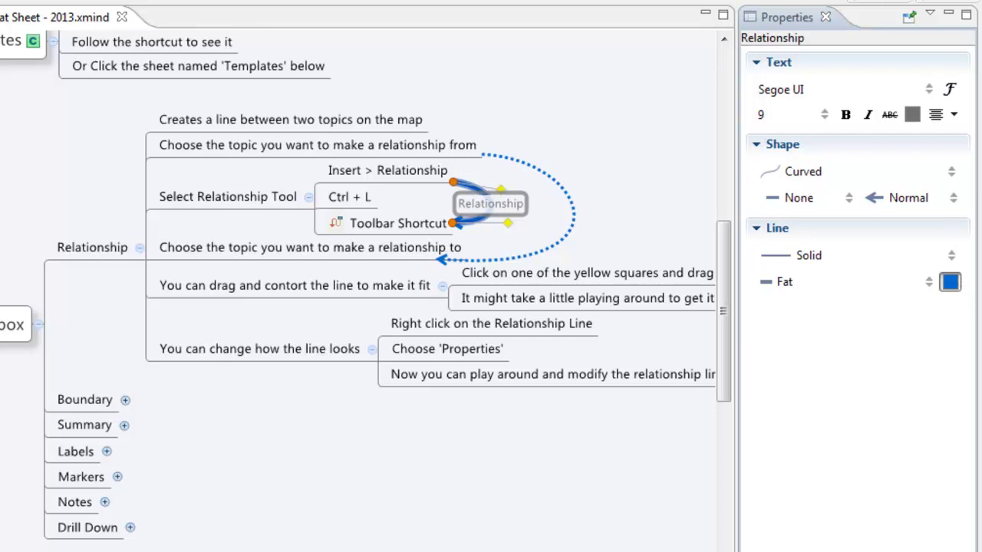
key("Return")
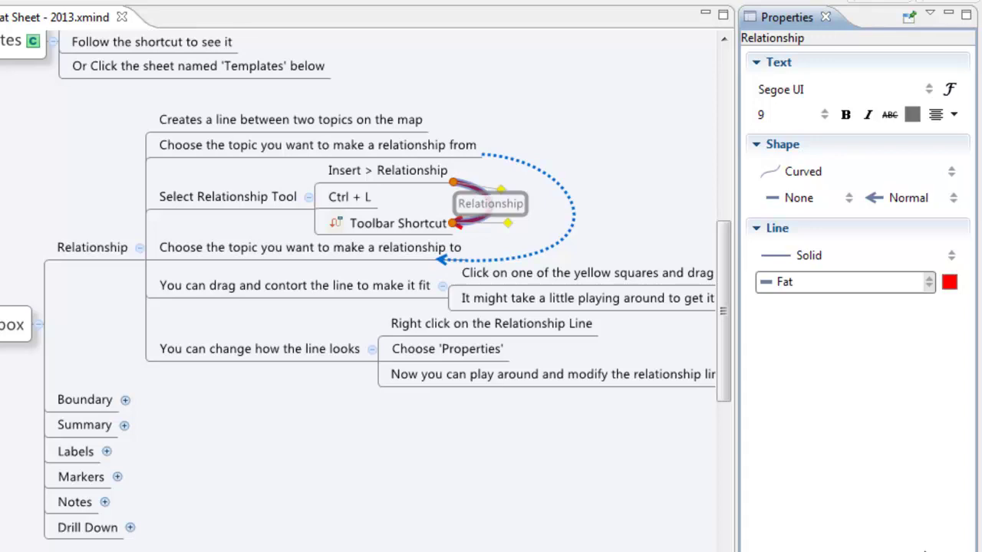
left_click(548, 467)
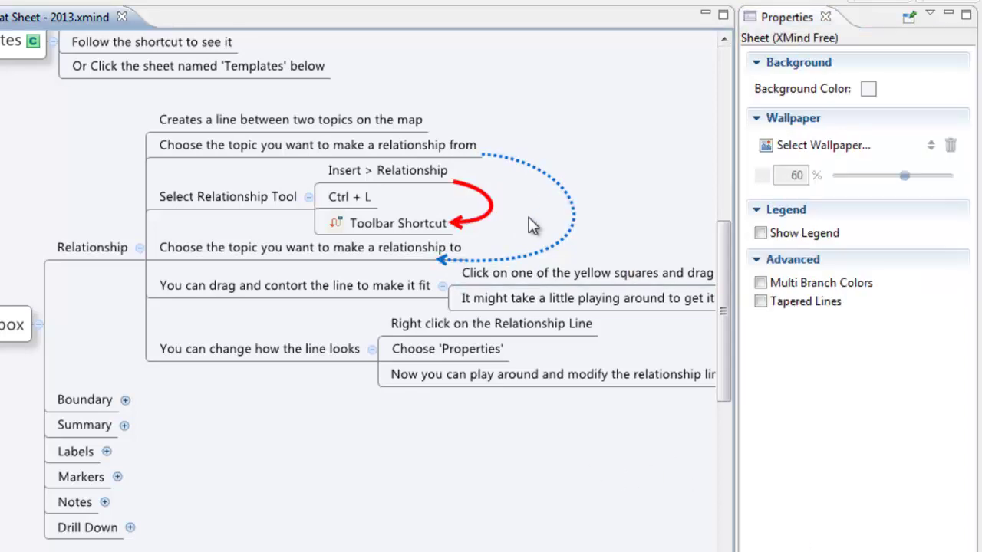
- Check the restyled relationship line and hide the Properties view to give the map full width
left_click(490, 201)
left_click(471, 431)
key("ctrl+m")
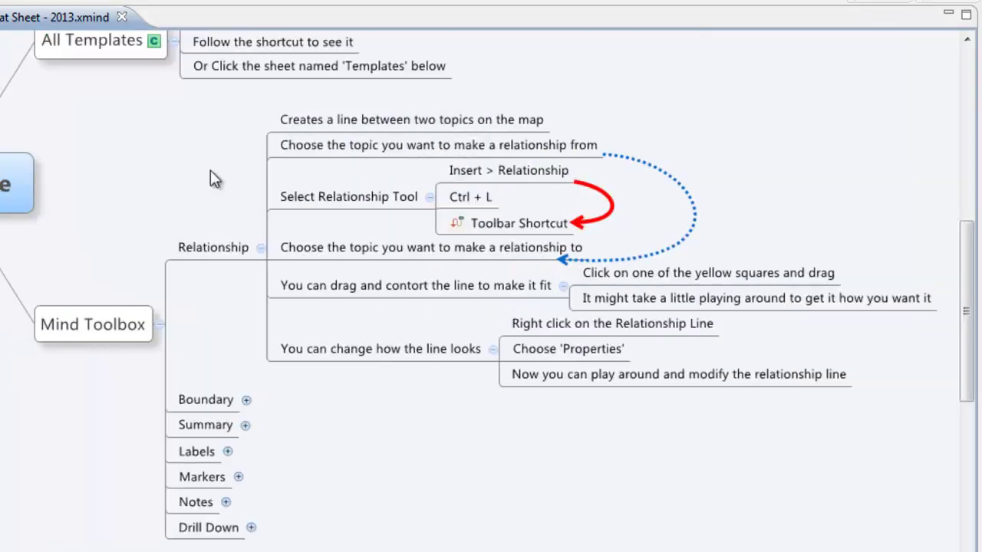
left_click(208, 248)
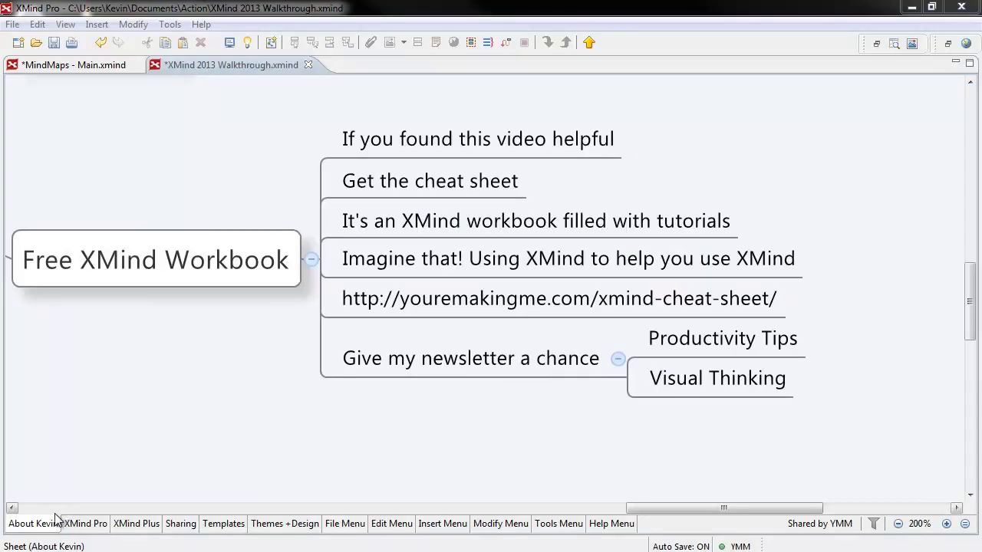
- Look through the XMind Plus, File Menu and Edit Menu sheets of the walkthrough workbook and return to its first sheet
left_click(134, 526)
left_click(349, 526)
left_click(409, 528)
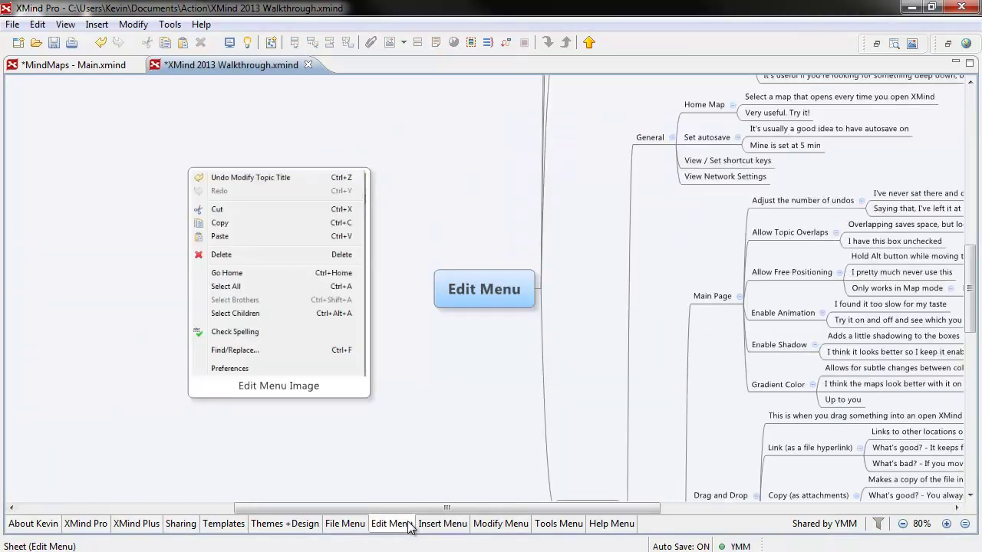
left_click(53, 527)
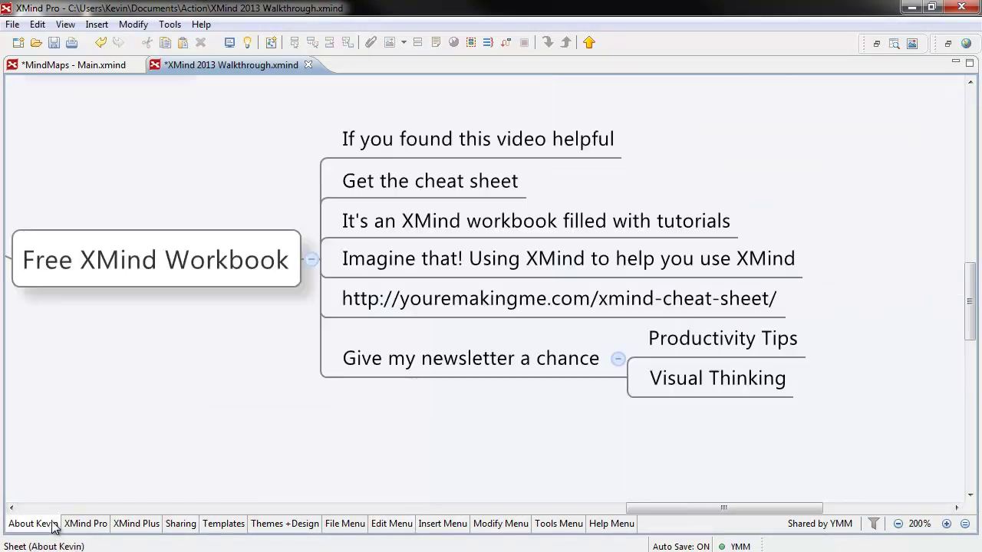
- Point out the cheat sheet web address topic and the "Give my newsletter a chance" topic under "Free XMind Workbook" by selecting each
mouse_move(65, 523)
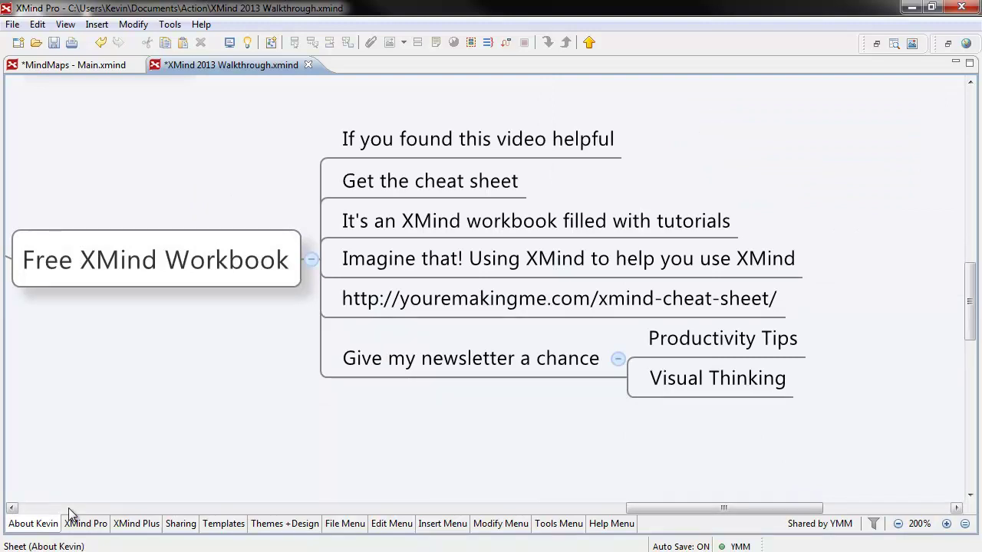
left_click(434, 315)
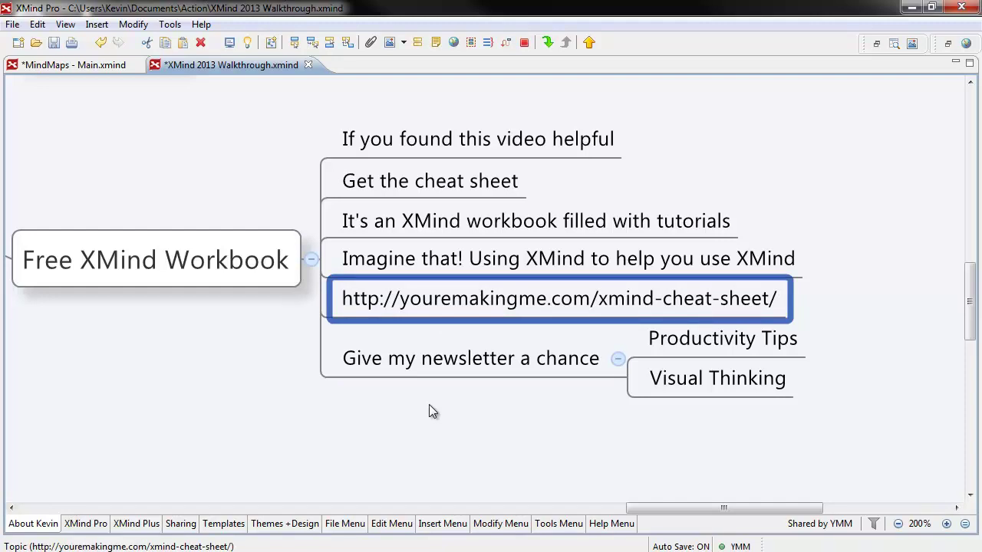
left_click(452, 372)
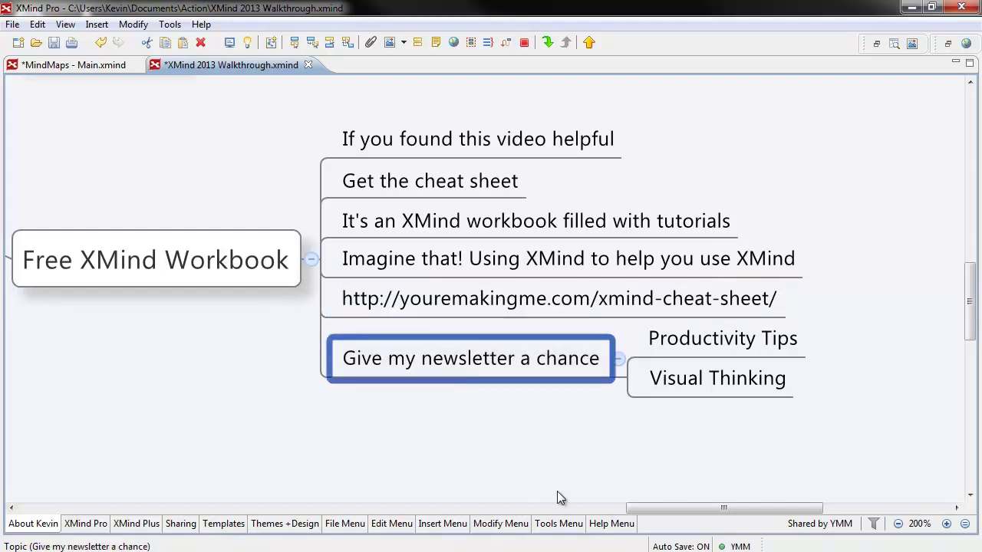